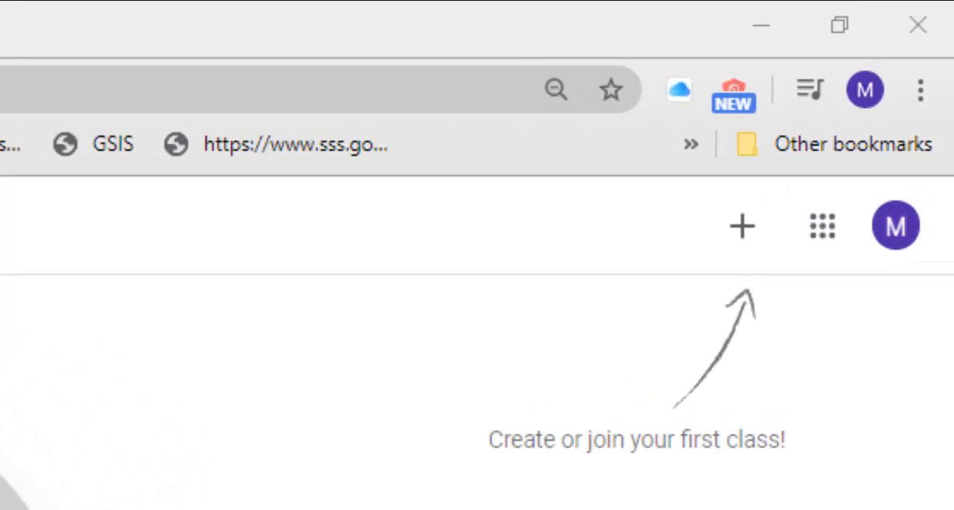
- Start creating a new class and accept the notice about not using Classroom at a school with students
{"action": "left_click", "coordinate": [755, 245]}
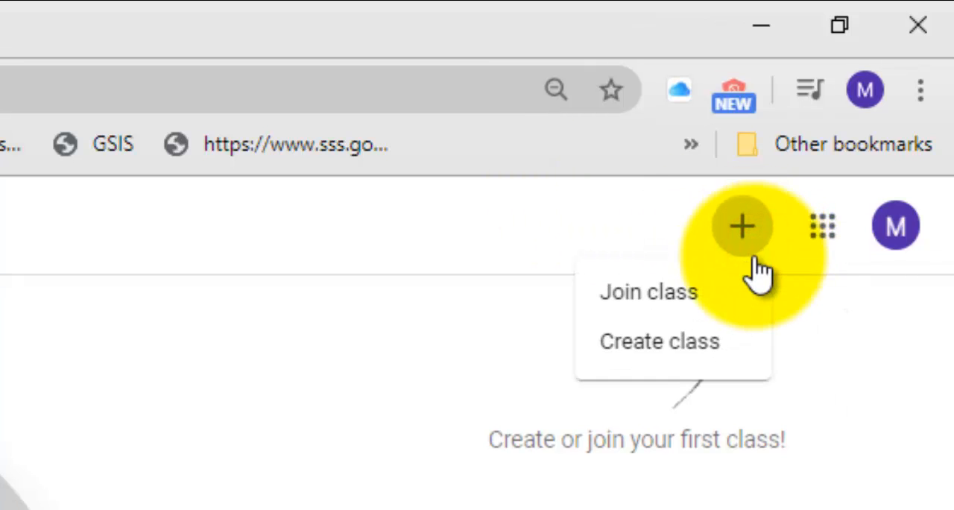
{"action": "left_click", "coordinate": [737, 333]}
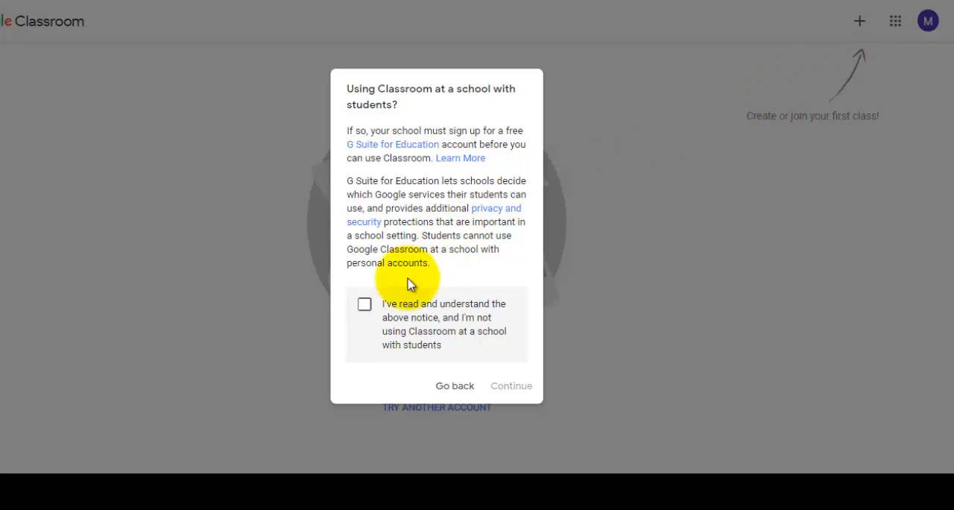
{"action": "left_click", "coordinate": [364, 305]}
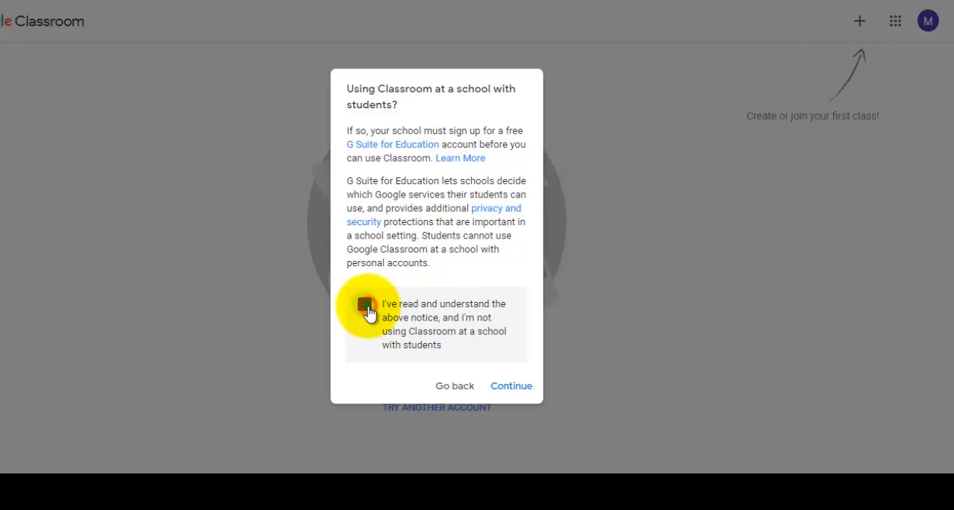
{"action": "left_click", "coordinate": [521, 387]}
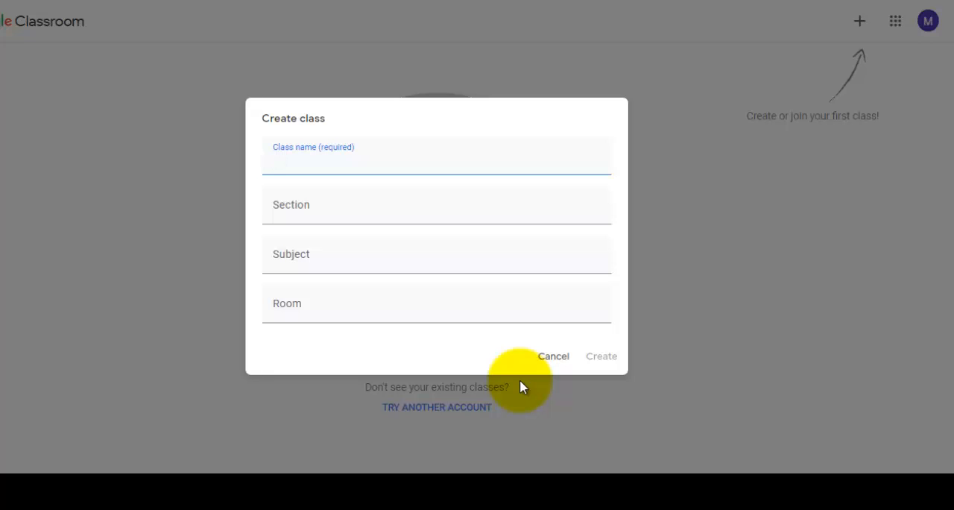
- Name the new class GE 104 PURPOSIVE COMMUNICATION
{"action": "type", "text": "GE 104 PURPO"}
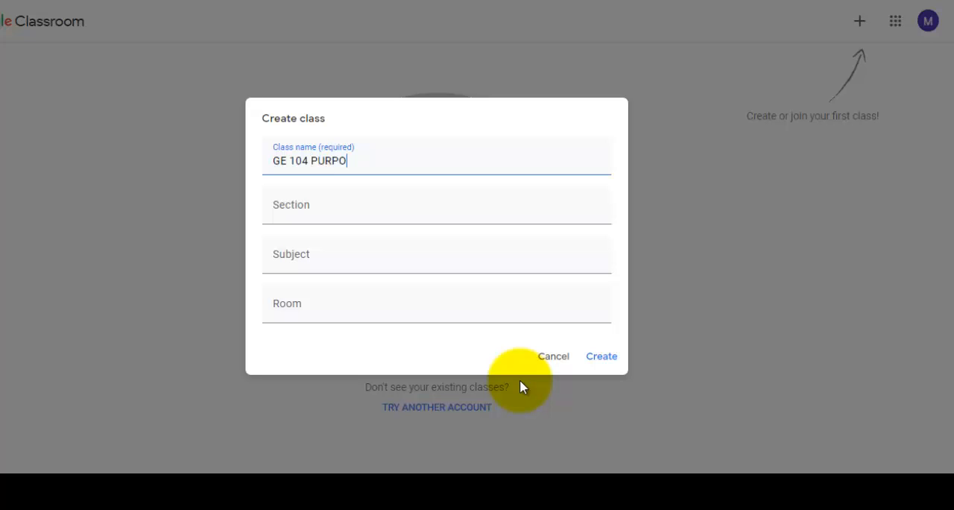
{"action": "type", "text": "SIVE COMMUNICATION"}
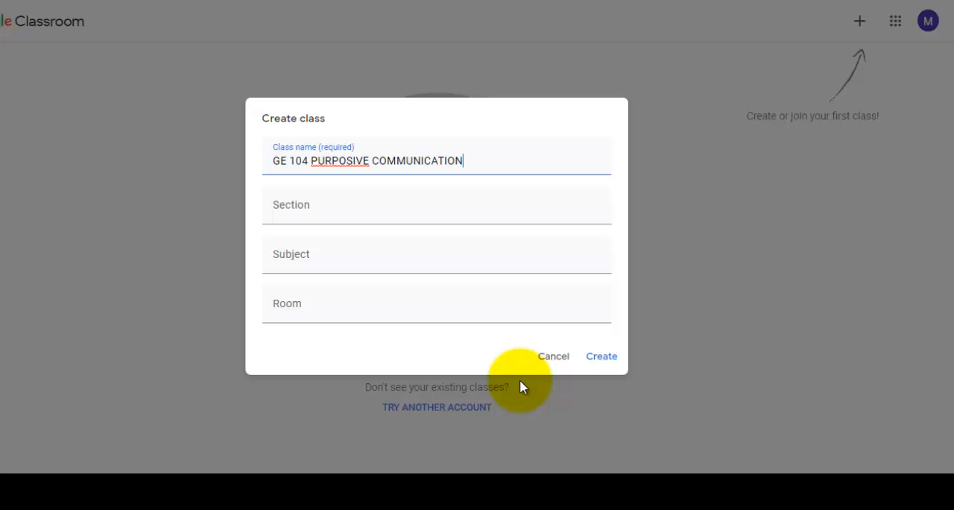
- Set the section to 19BSE1P and copy PURPOSIVE COMMUNICATION from the class name into the subject
{"action": "left_click", "coordinate": [380, 212]}
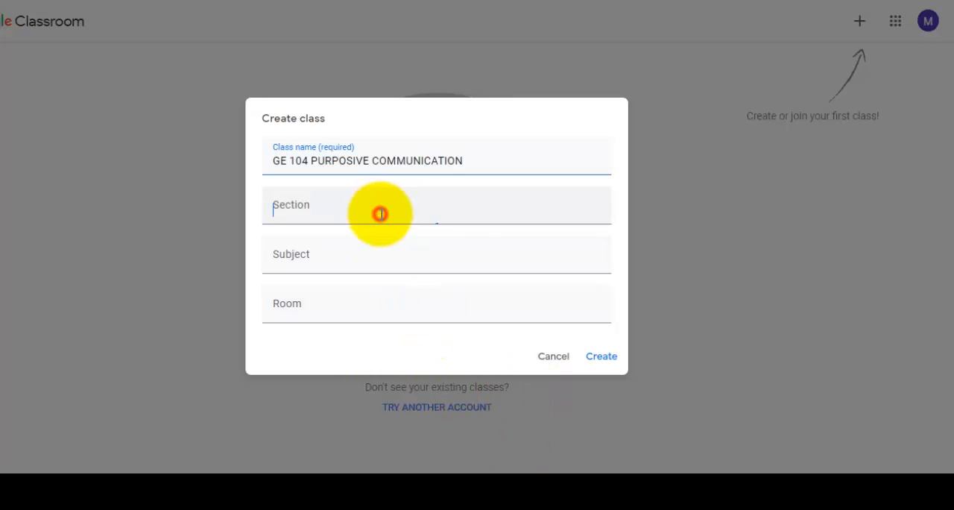
{"action": "type", "text": "19"}
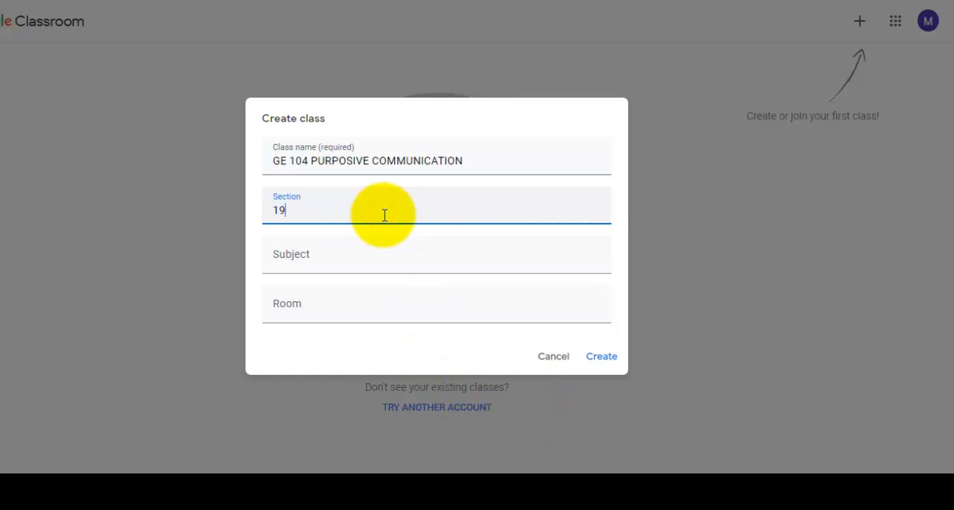
{"action": "type", "text": "BSE1P"}
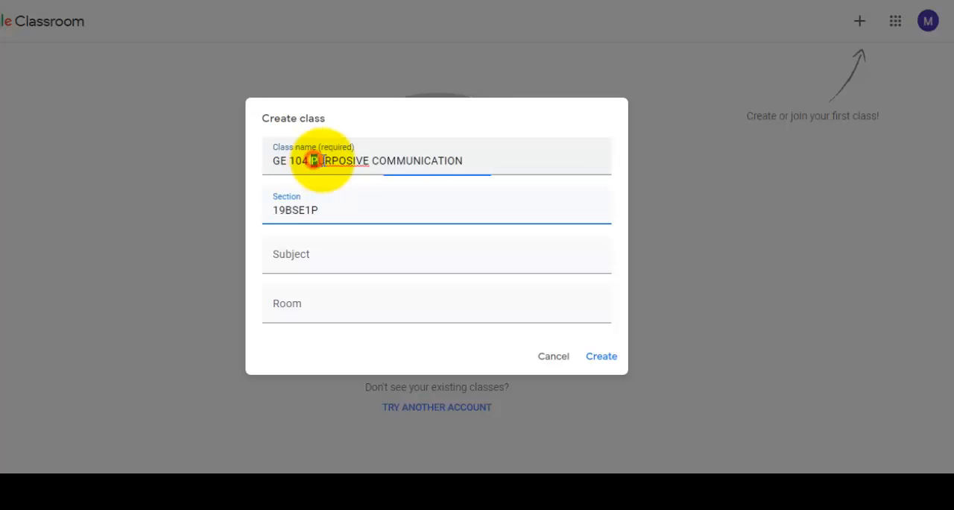
{"action": "left_click_drag", "start_coordinate": [312, 160], "coordinate": [452, 165]}
{"action": "right_click", "coordinate": [452, 165]}
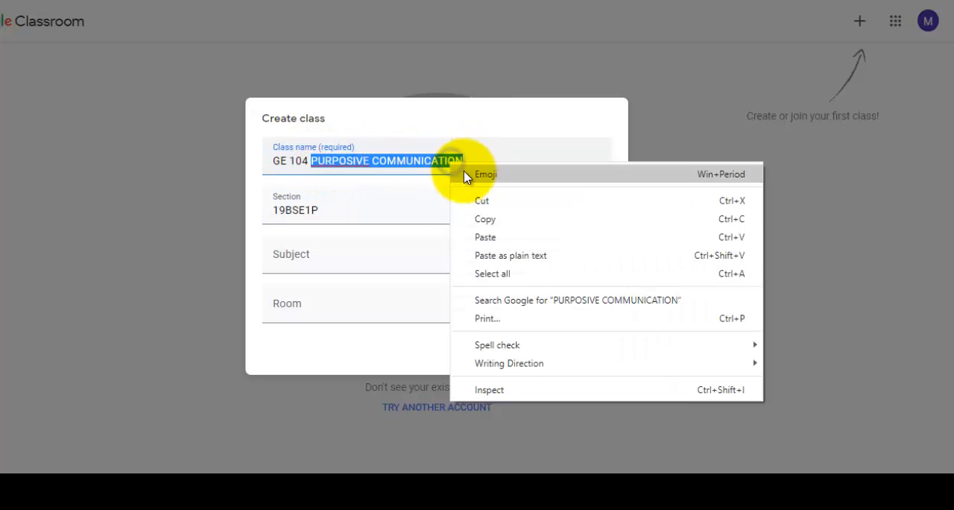
{"action": "left_click", "coordinate": [505, 218]}
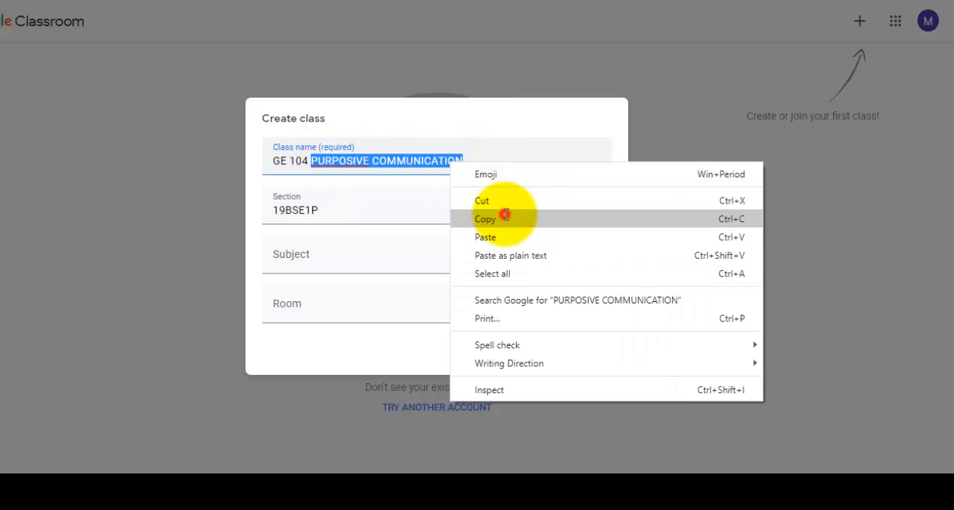
{"action": "left_click", "coordinate": [402, 266]}
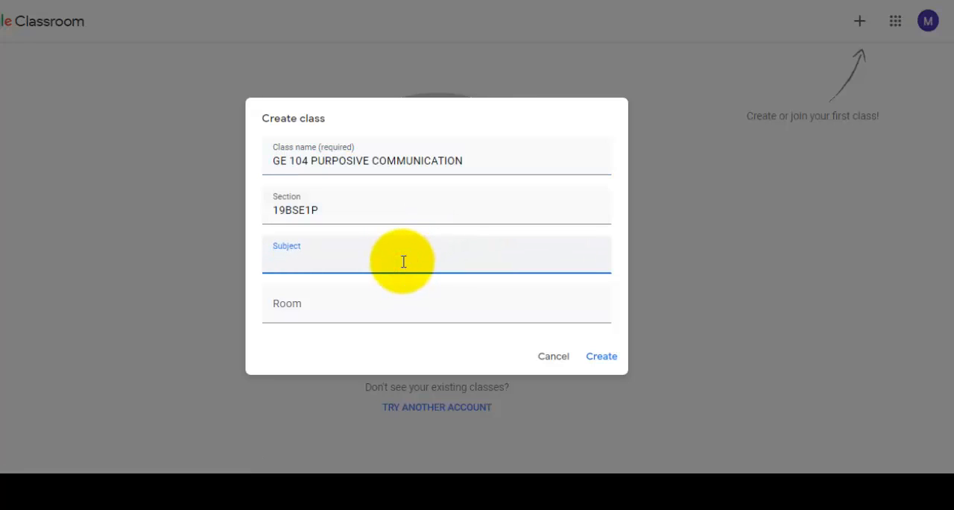
{"action": "key", "text": "ctrl+v"}
- Set the room to ROOM 4 and create the class
{"action": "left_click", "coordinate": [384, 318]}
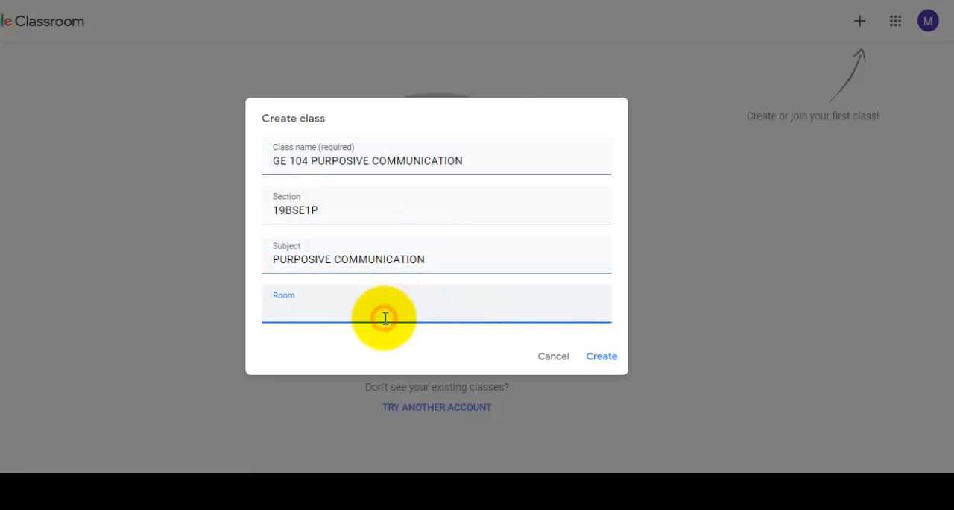
{"action": "type", "text": "ROOM 4"}
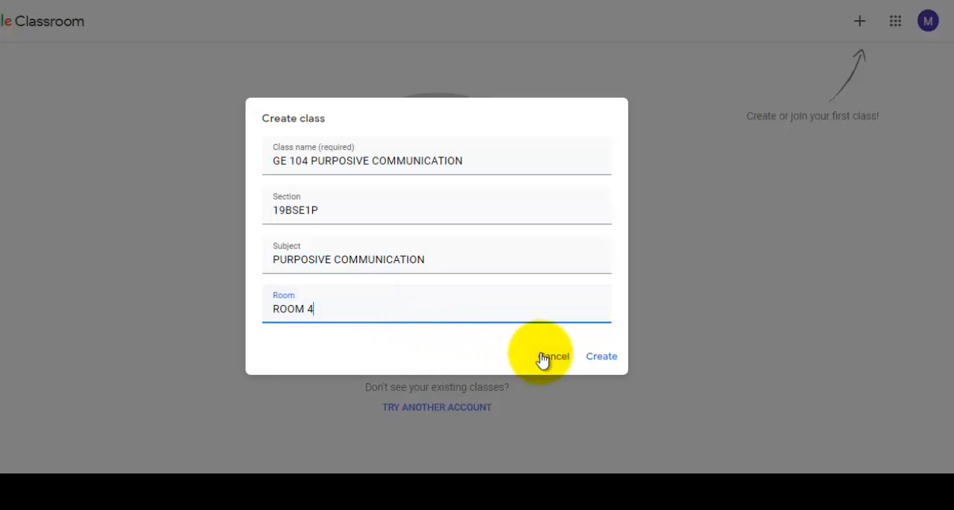
{"action": "left_click", "coordinate": [598, 359]}
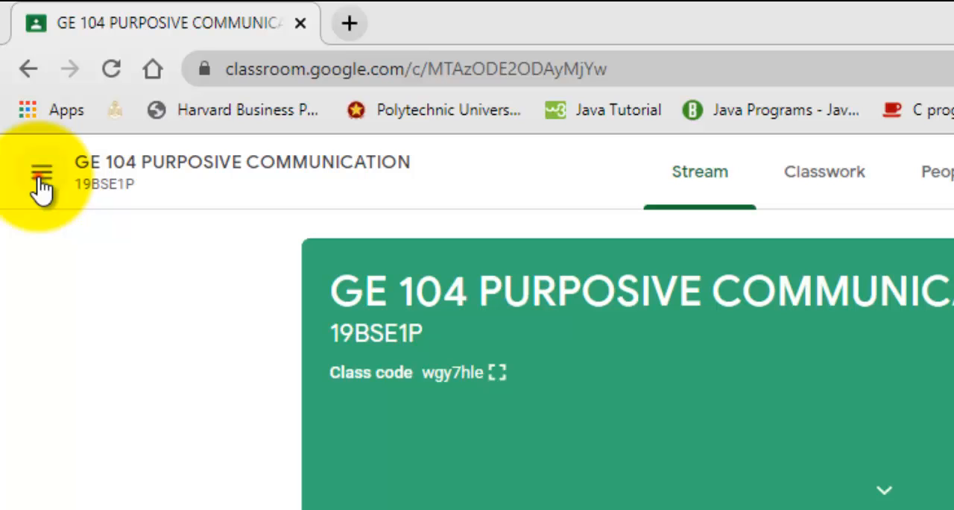
- From the overview of all classes, start creating another class and accept the school-use notice
{"action": "left_click", "coordinate": [42, 183]}
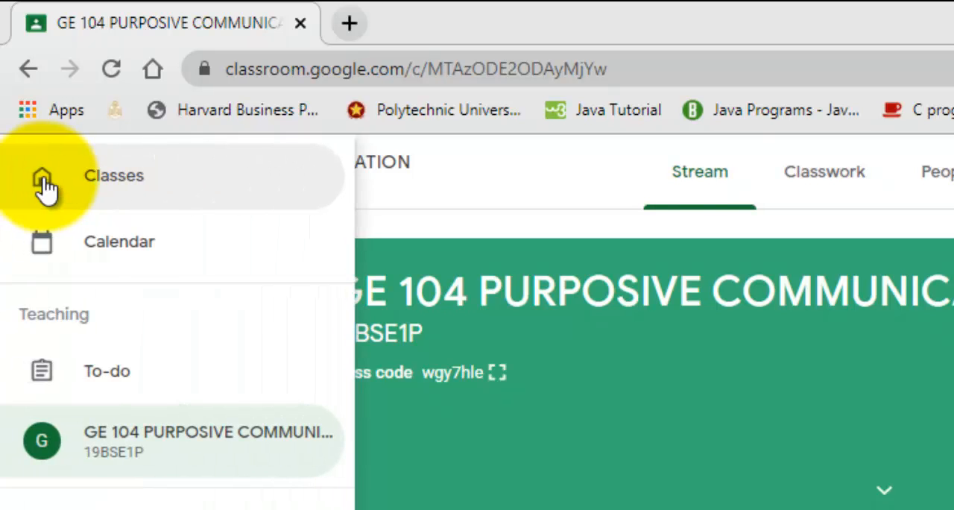
{"action": "left_click", "coordinate": [103, 186]}
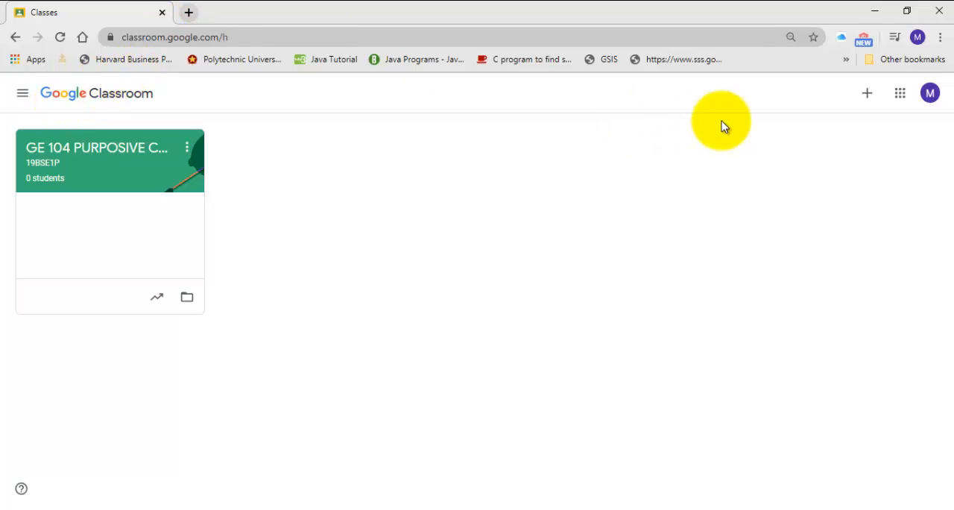
{"action": "left_click", "coordinate": [866, 97]}
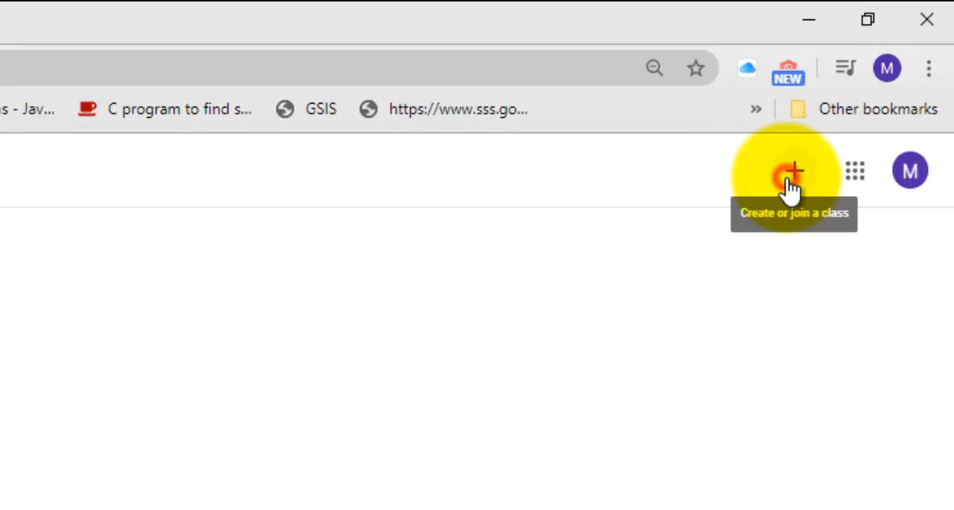
{"action": "left_click", "coordinate": [767, 269]}
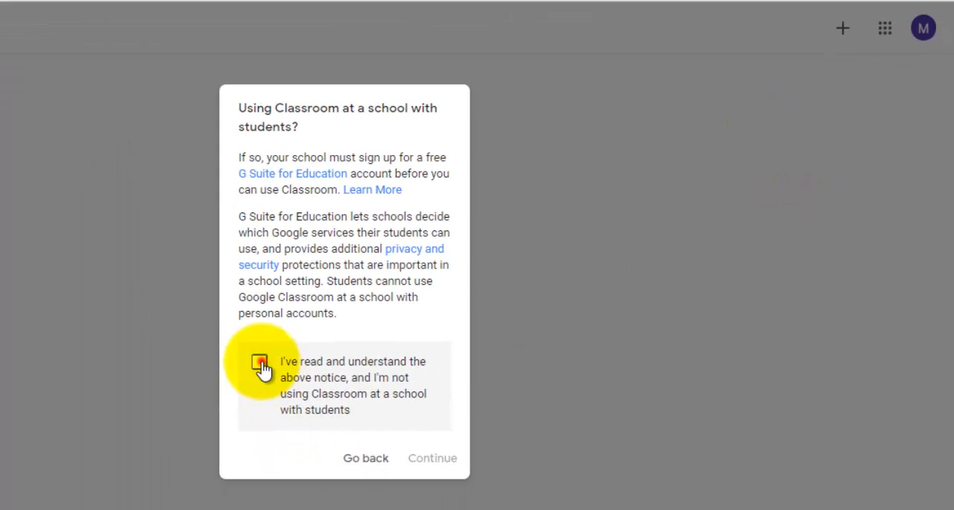
{"action": "left_click", "coordinate": [259, 362]}
{"action": "left_click", "coordinate": [431, 465]}
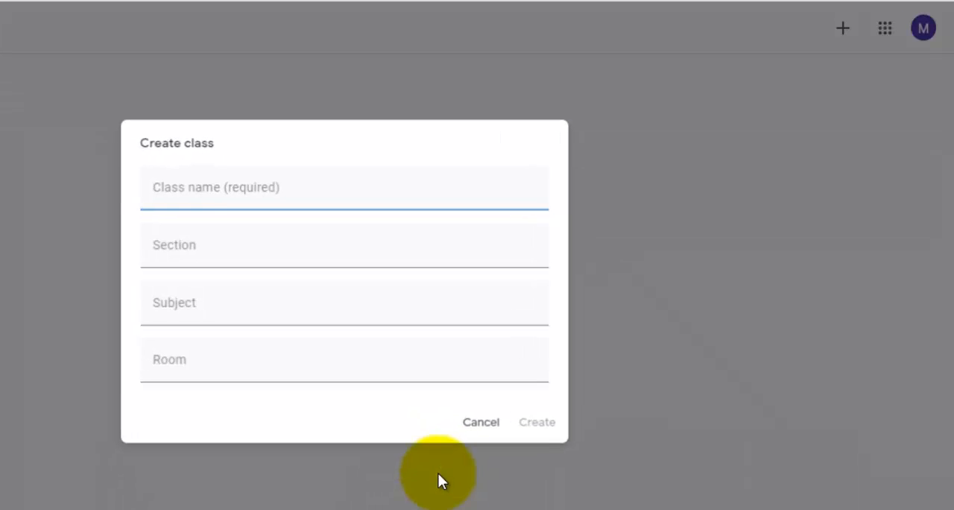
{"action": "left_click", "coordinate": [280, 198]}
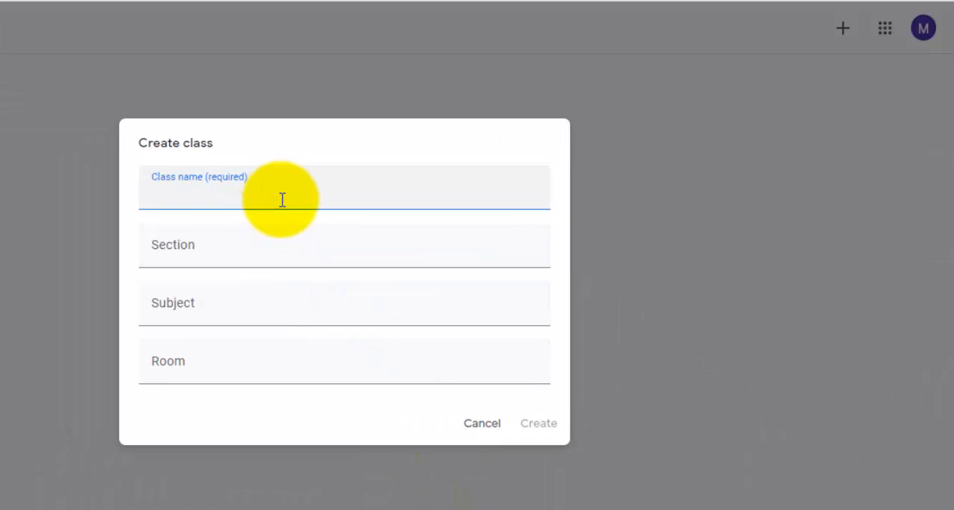
{"action": "type", "text": "g"}
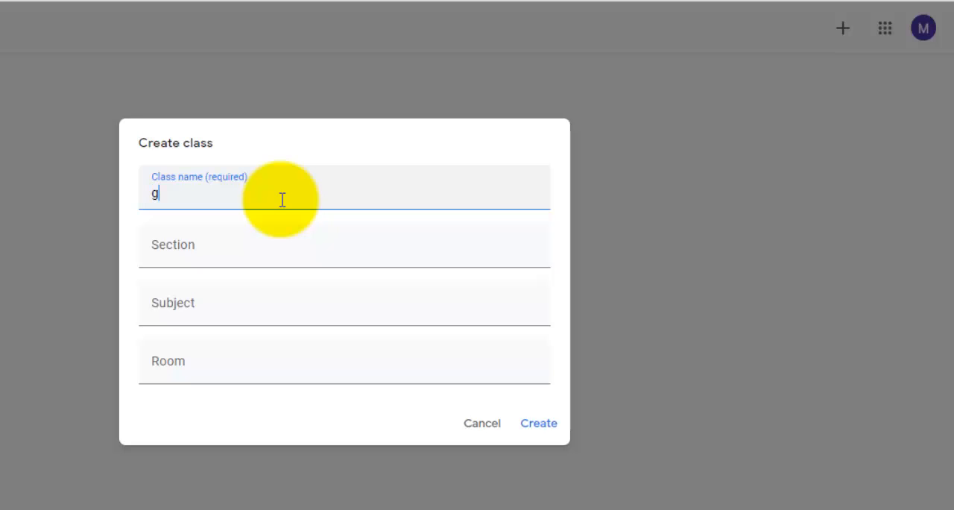
{"action": "type", "text": "E 10"}
{"action": "key", "text": "BackSpace"}
{"action": "key", "text": "BackSpace"}
{"action": "key", "text": "BackSpace"}
{"action": "key", "text": "BackSpace"}
{"action": "key", "text": "BackSpace"}
{"action": "type", "text": "ge 1"}
- Enter "ge 104 PURPOSIVE COMMUNICATION" as the second class's name
{"action": "key", "text": "BackSpace"}
{"action": "key", "text": "BackSpace"}
{"action": "key", "text": "BackSpace"}
{"action": "key", "text": "BackSpace"}
{"action": "type", "text": "ge 104 purposes"}
{"action": "key", "text": "BackSpace"}
{"action": "key", "text": "BackSpace"}
{"action": "key", "text": "BackSpace"}
{"action": "key", "text": "BackSpace"}
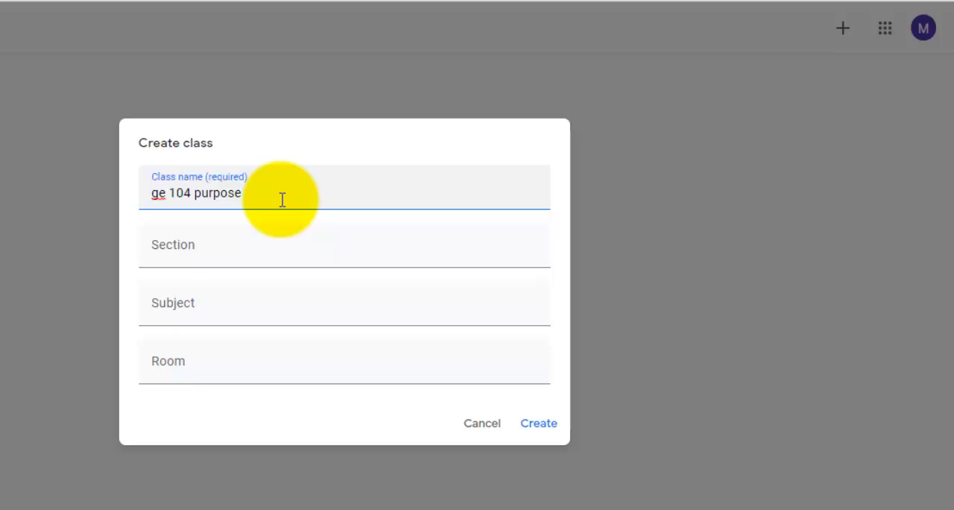
{"action": "key", "text": "BackSpace"}
{"action": "key", "text": "BackSpace"}
{"action": "key", "text": "BackSpace"}
{"action": "key", "text": "BackSpace"}
{"action": "type", "text": "C"}
{"action": "key", "text": "BackSpace"}
{"action": "type", "text": "PURPOSI"}
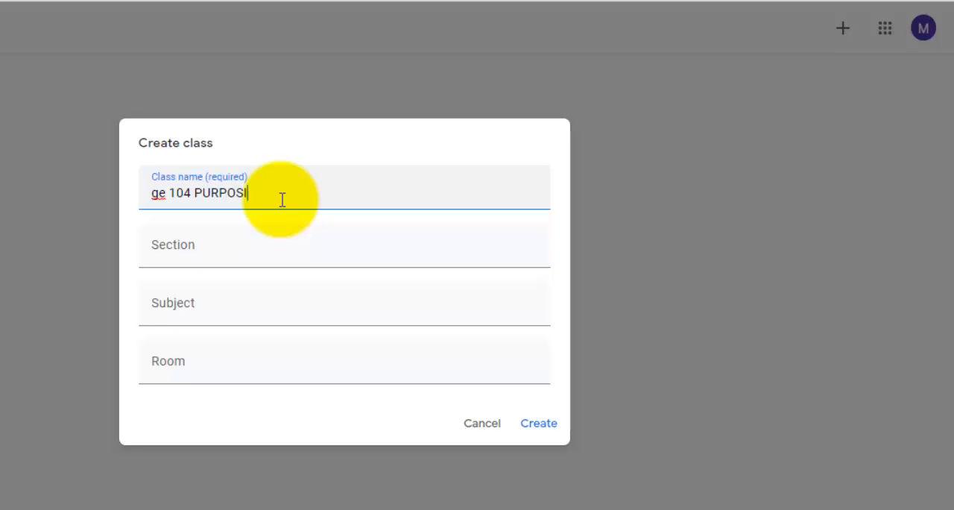
{"action": "type", "text": "VE COMMUNICATION"}
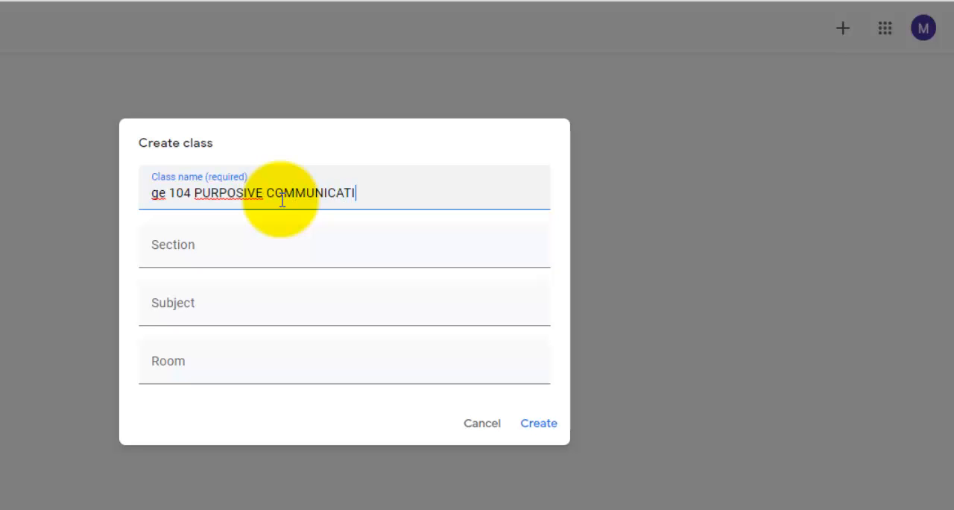
- Change the prefix of the class name to uppercase GE
{"action": "key", "text": "ctrl+Left"}
{"action": "key", "text": "ctrl+Left"}
{"action": "key", "text": "ctrl+Left"}
{"action": "key", "text": "shift+Left"}
{"action": "key", "text": "shift+Left"}
{"action": "type", "text": "GE"}
{"action": "key", "text": "End"}
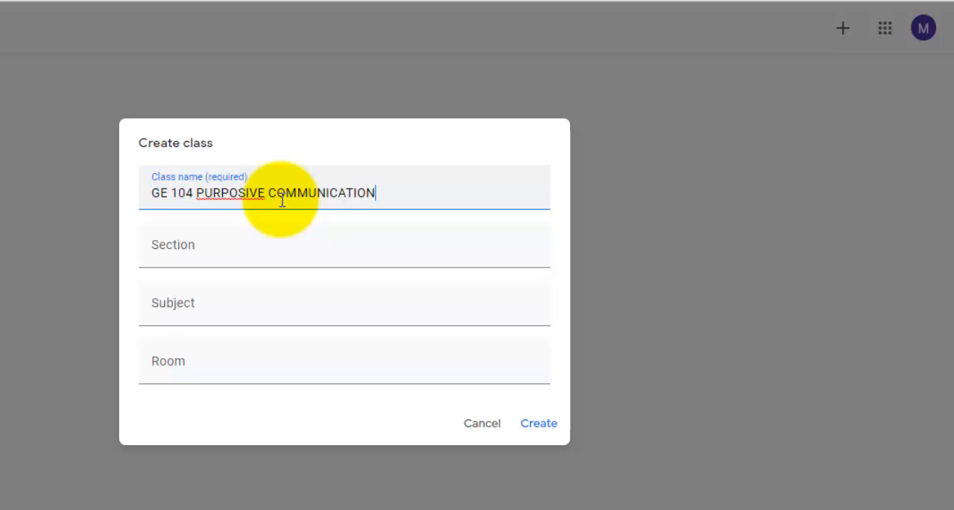
- Set the section to 19BSE 2P and reuse PURPOSIVE COMMUNICATION from the class name as the subject
{"action": "left_click", "coordinate": [281, 259]}
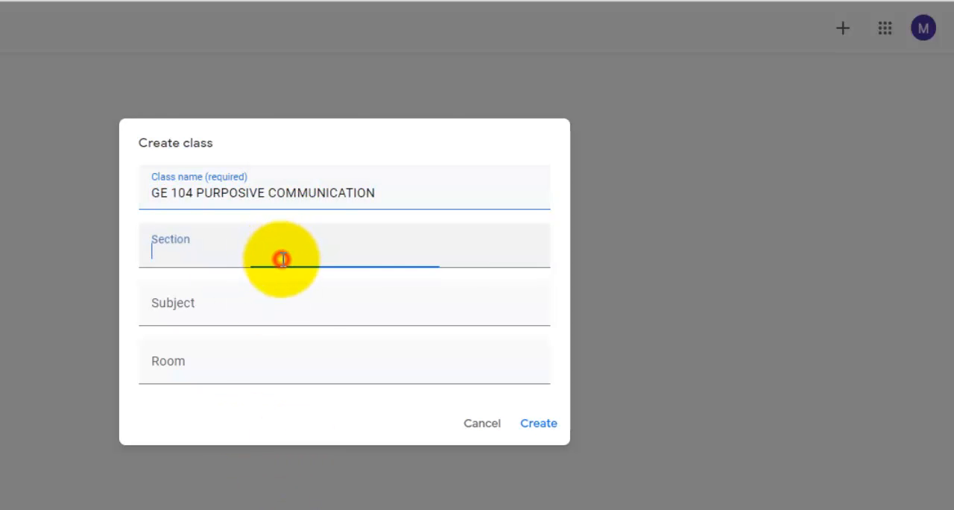
{"action": "type", "text": "19BS"}
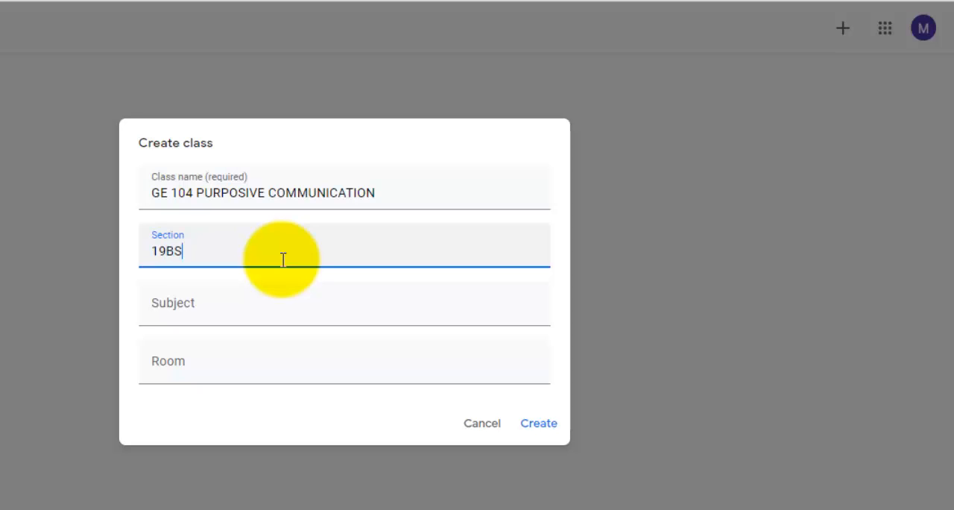
{"action": "type", "text": "E 2P"}
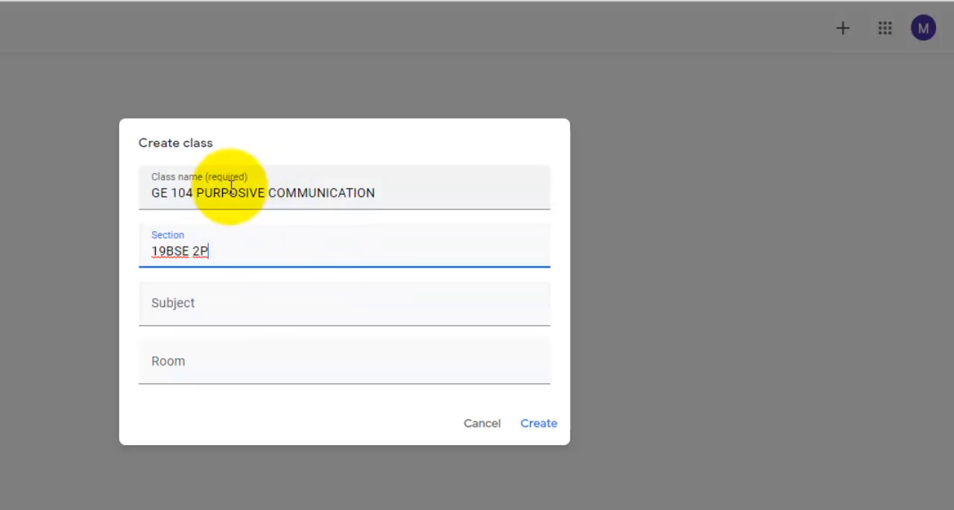
{"action": "left_click_drag", "start_coordinate": [196, 192], "coordinate": [366, 193]}
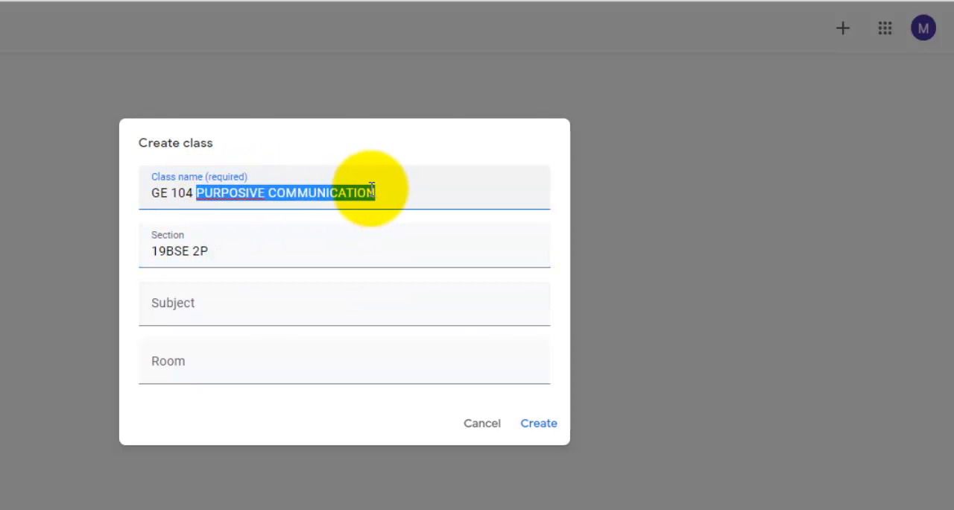
{"action": "right_click", "coordinate": [366, 192]}
{"action": "left_click", "coordinate": [411, 257]}
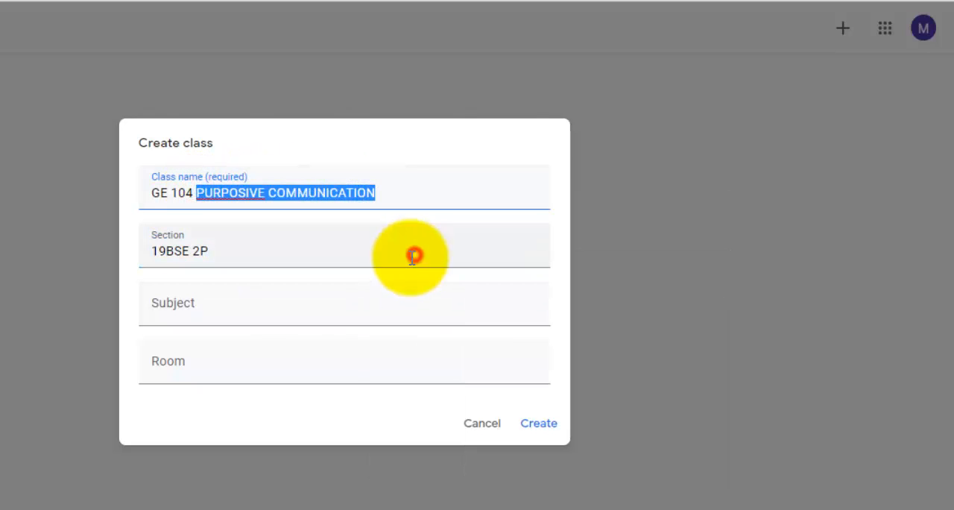
{"action": "left_click", "coordinate": [294, 313]}
{"action": "key", "text": "ctrl+v"}
- Set the room to ROOM 5 and create the second class
{"action": "left_click", "coordinate": [288, 372]}
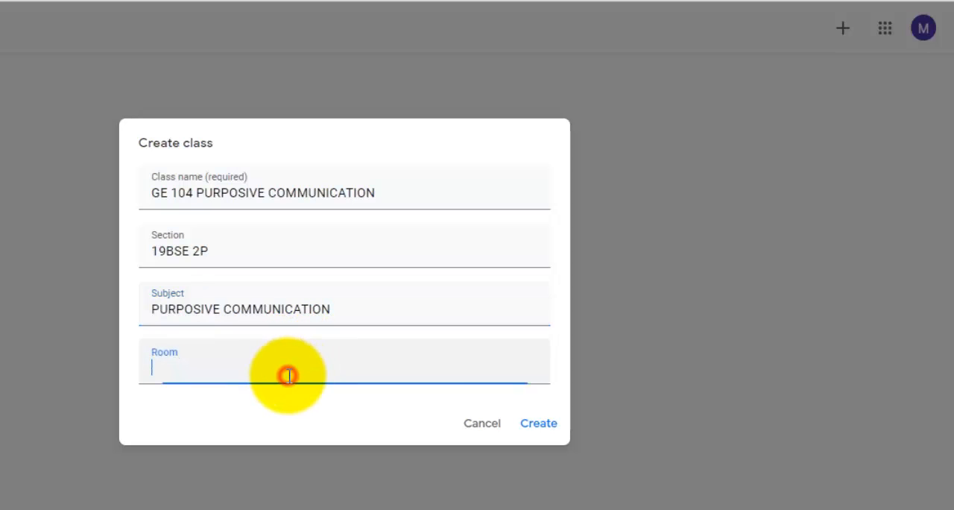
{"action": "type", "text": "ROOM 5"}
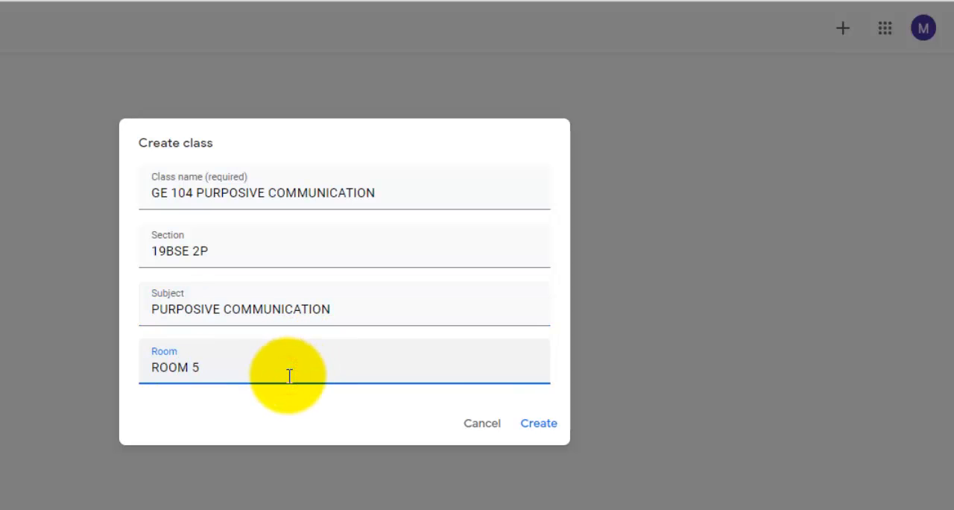
{"action": "left_click", "coordinate": [537, 423]}
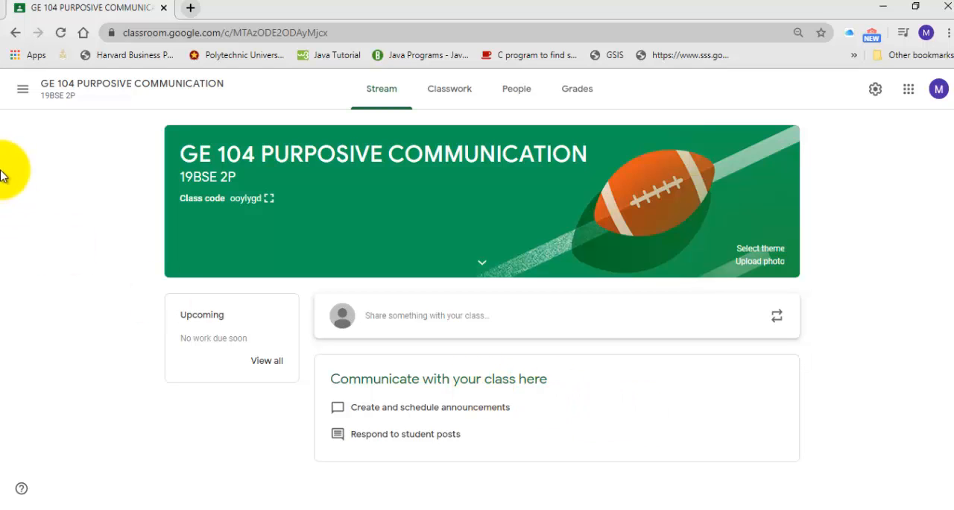
- Return to the class overview and open the GE 104 PURPOSIVE COMMUNICATION class of section 19BSE1P
{"action": "left_click", "coordinate": [22, 90]}
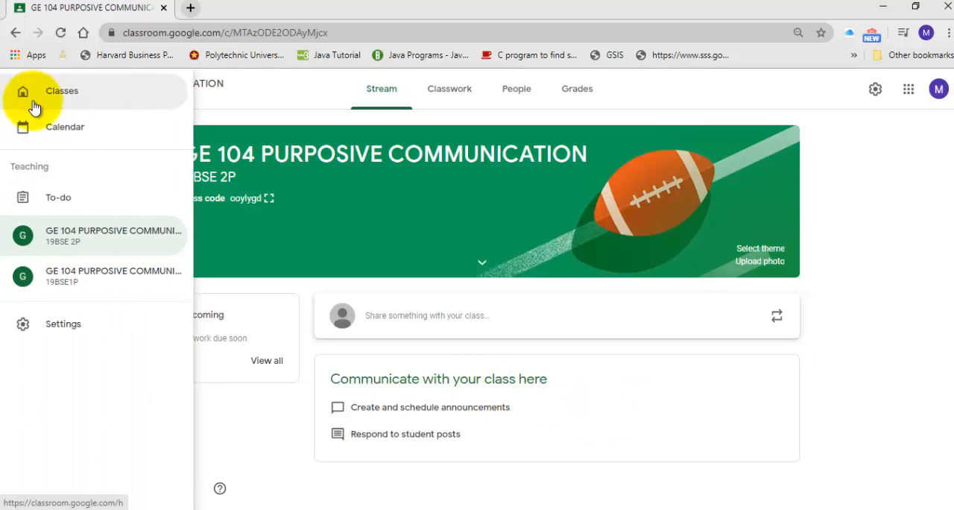
{"action": "left_click", "coordinate": [79, 105]}
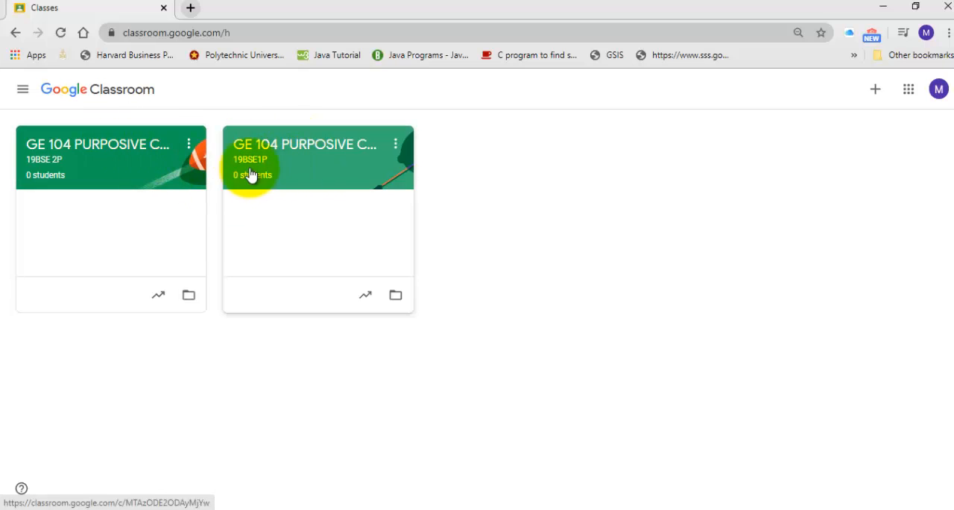
{"action": "left_click", "coordinate": [284, 149]}
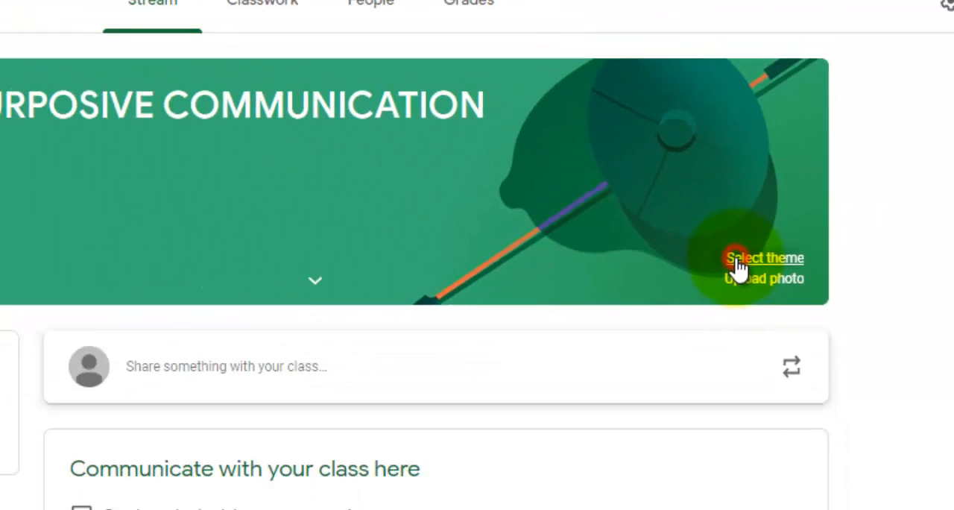
- Apply the blue English & History theme with quill, inkwell and glasses to the 19BSE1P class, and go back to the class overview
{"action": "left_click", "coordinate": [673, 282]}
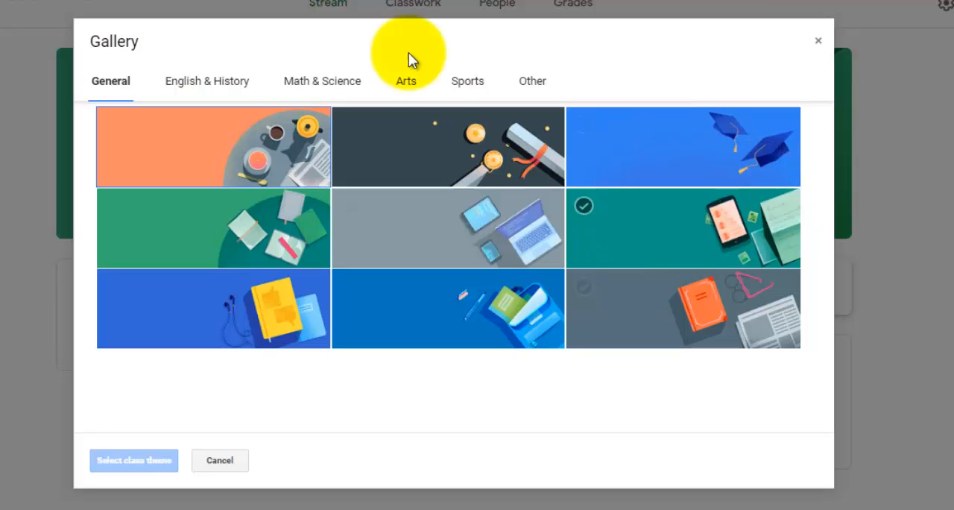
{"action": "left_click", "coordinate": [207, 85]}
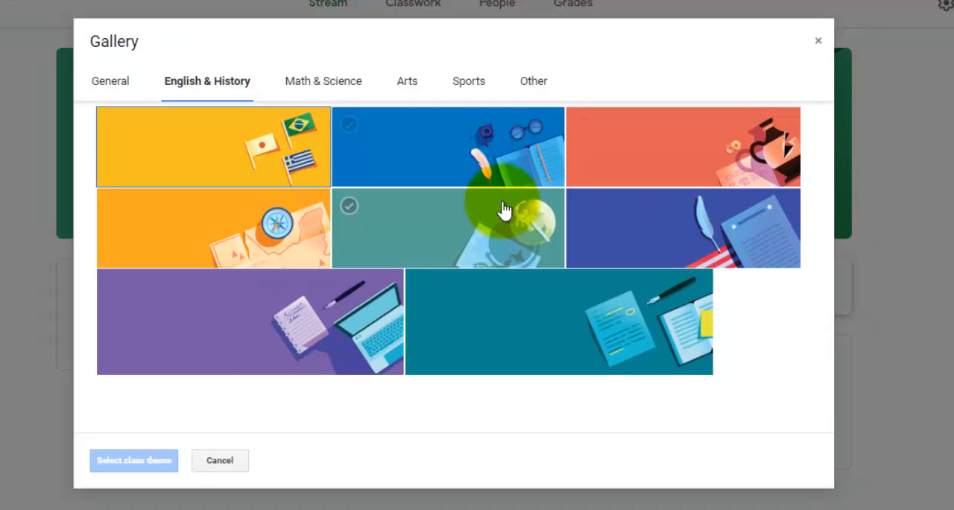
{"action": "left_click", "coordinate": [441, 153]}
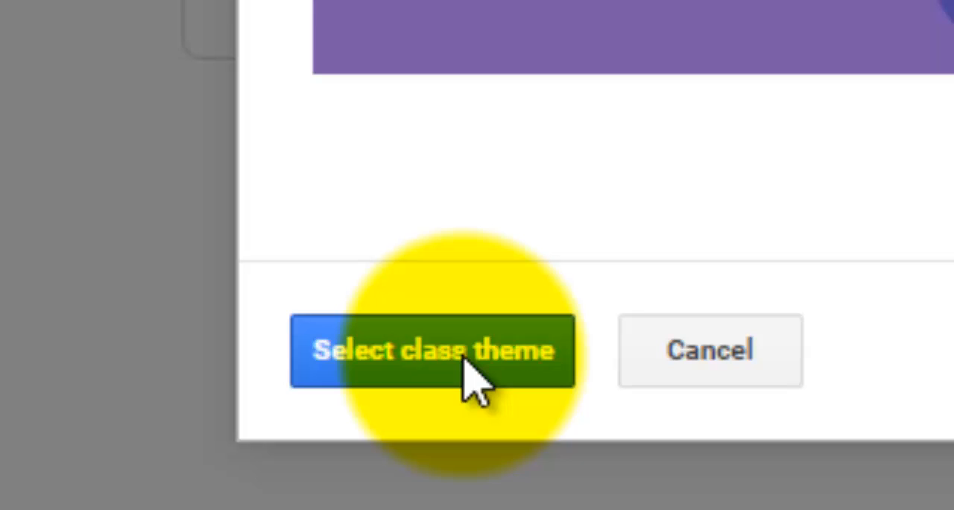
{"action": "left_click", "coordinate": [463, 354]}
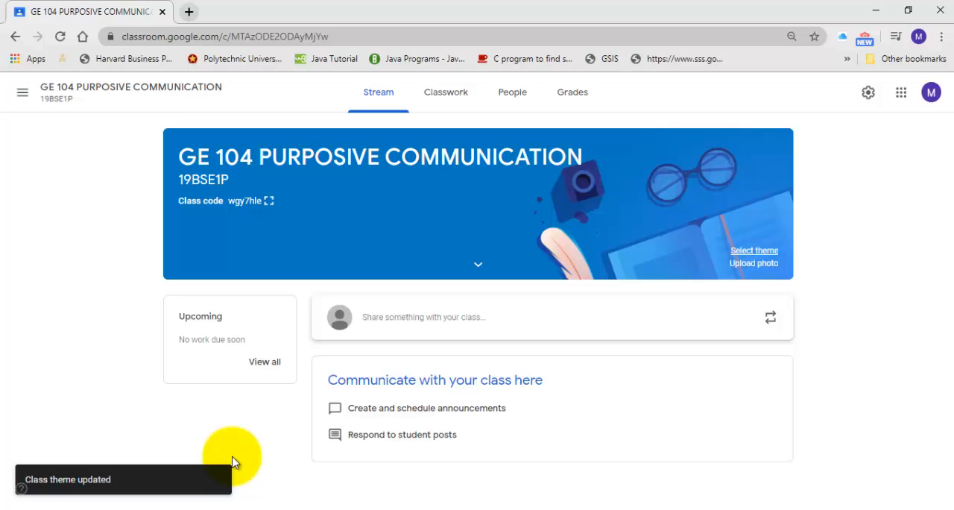
{"action": "left_click", "coordinate": [22, 97]}
{"action": "left_click", "coordinate": [57, 95]}
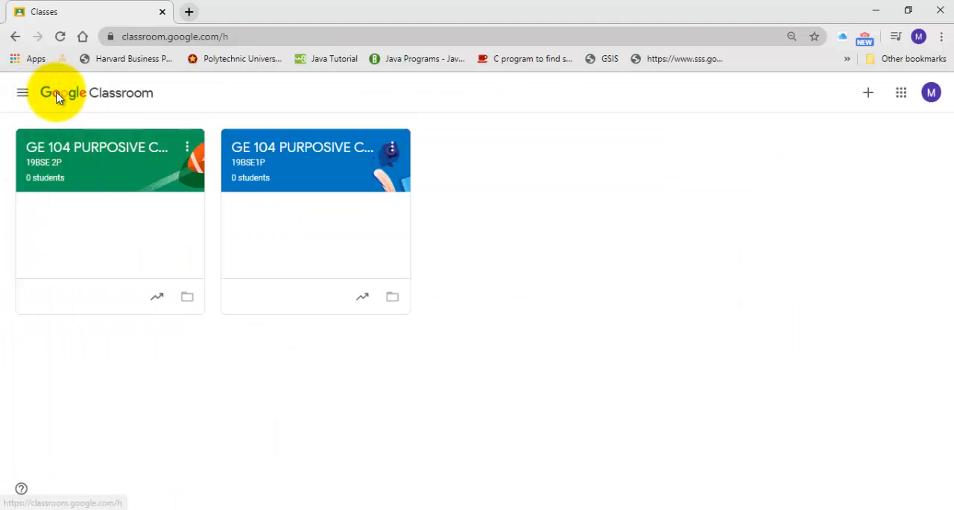